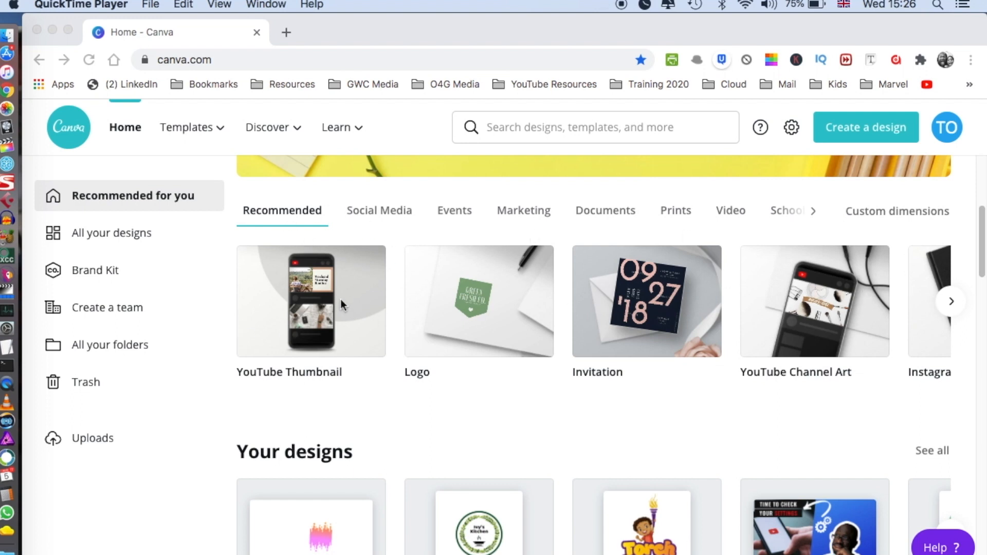
- Search the design templates for YouTube Thumbnail
{"action": "left_click", "coordinate": [533, 127]}
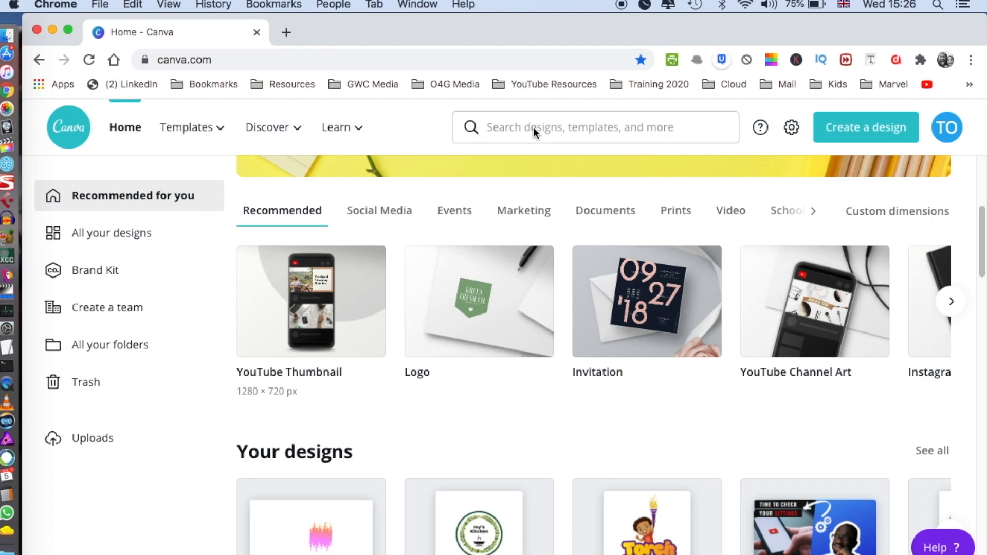
{"action": "left_click", "coordinate": [533, 128]}
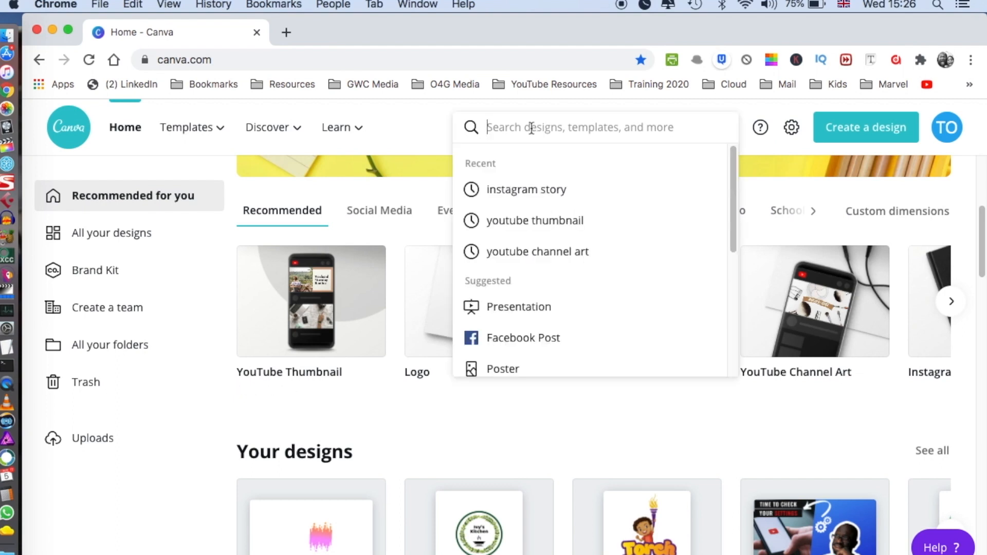
{"action": "type", "text": "YOUTUBE"}
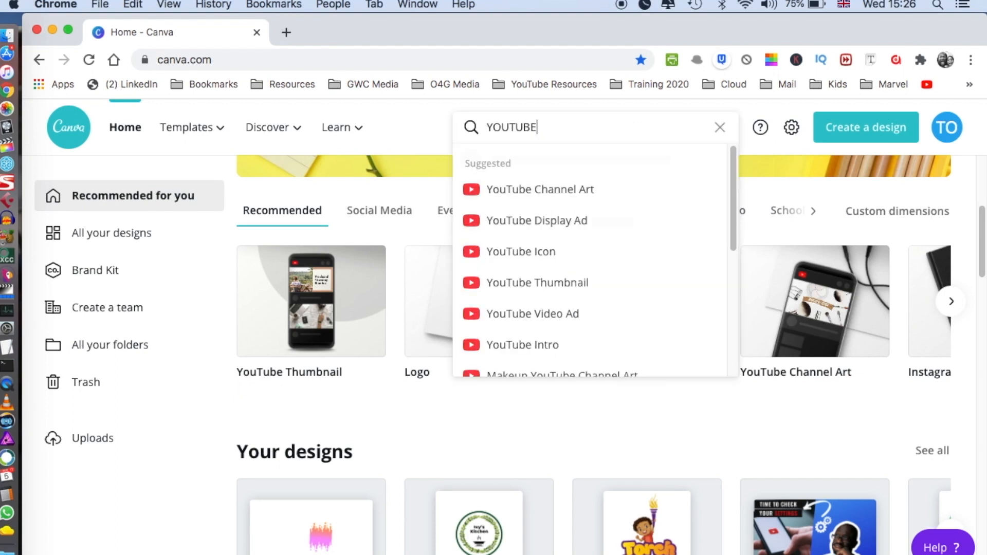
{"action": "type", "text": " THN"}
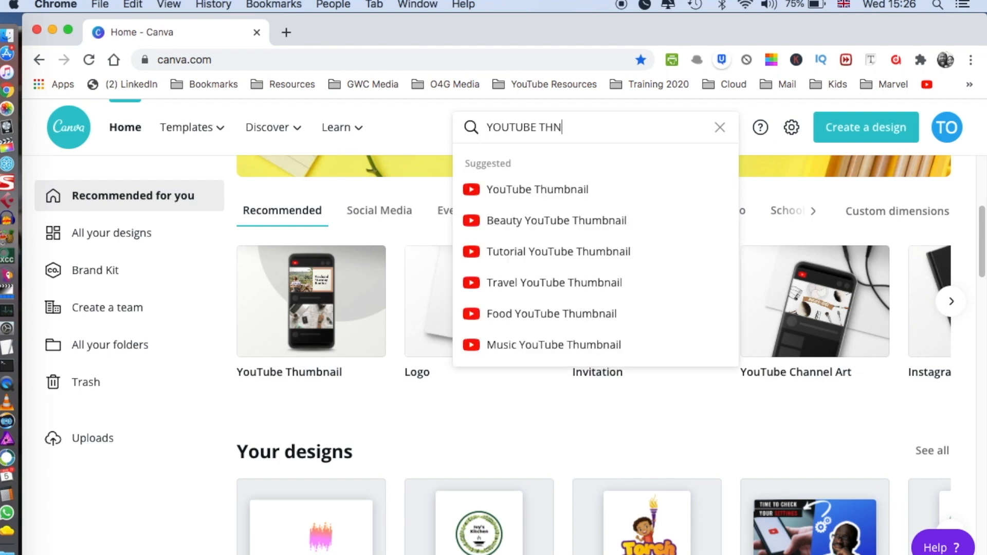
{"action": "key", "text": "BackSpace"}
{"action": "left_click", "coordinate": [536, 190]}
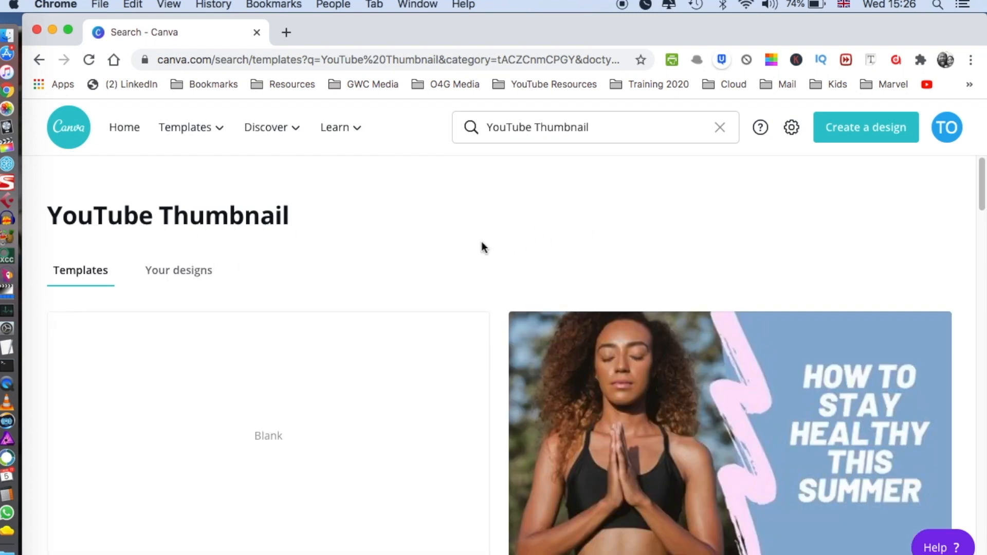
- Start a blank YouTube thumbnail design and apply the recently used blue gradient background
{"action": "scroll", "coordinate": [482, 248], "scroll_direction": "down", "scroll_amount": 4}
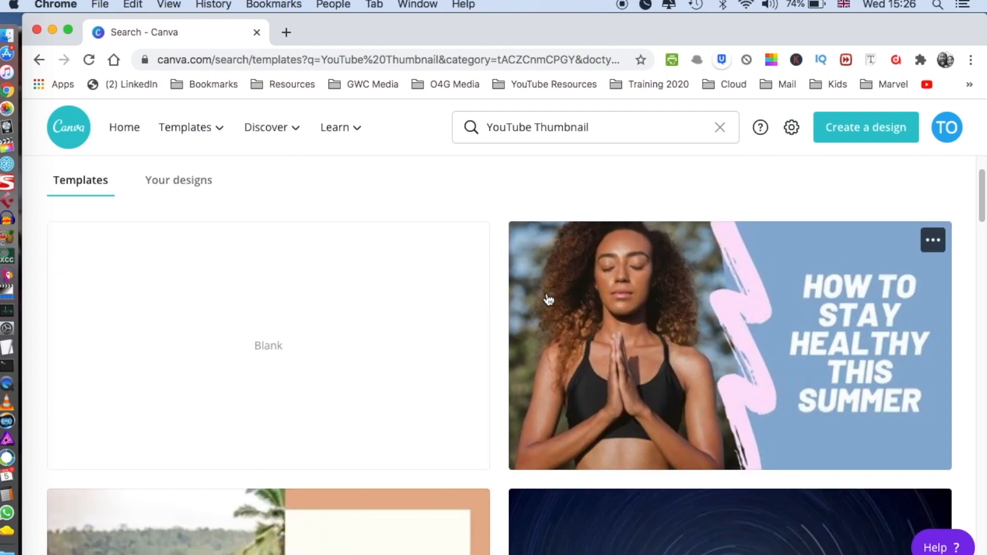
{"action": "left_click", "coordinate": [304, 331]}
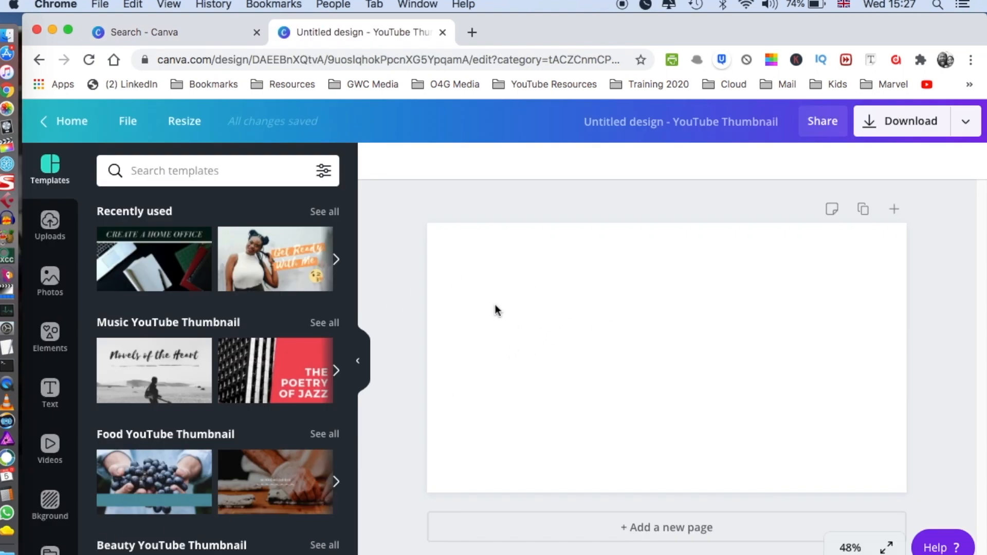
{"action": "left_click", "coordinate": [49, 514]}
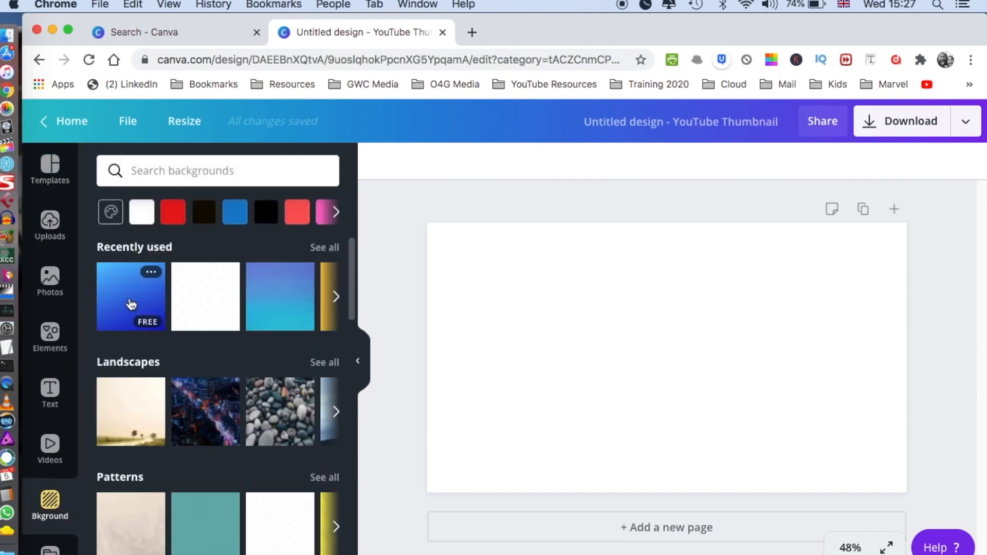
{"action": "left_click", "coordinate": [131, 304]}
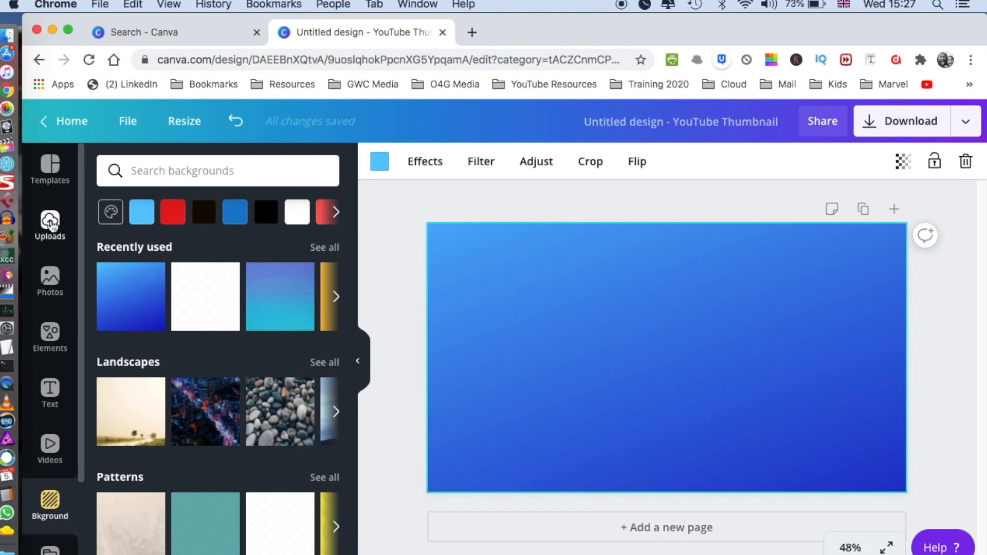
- Add the uploaded cut-out photo of the man with an outstretched hand and enlarge it to nearly fill the canvas height
{"action": "left_click", "coordinate": [51, 225]}
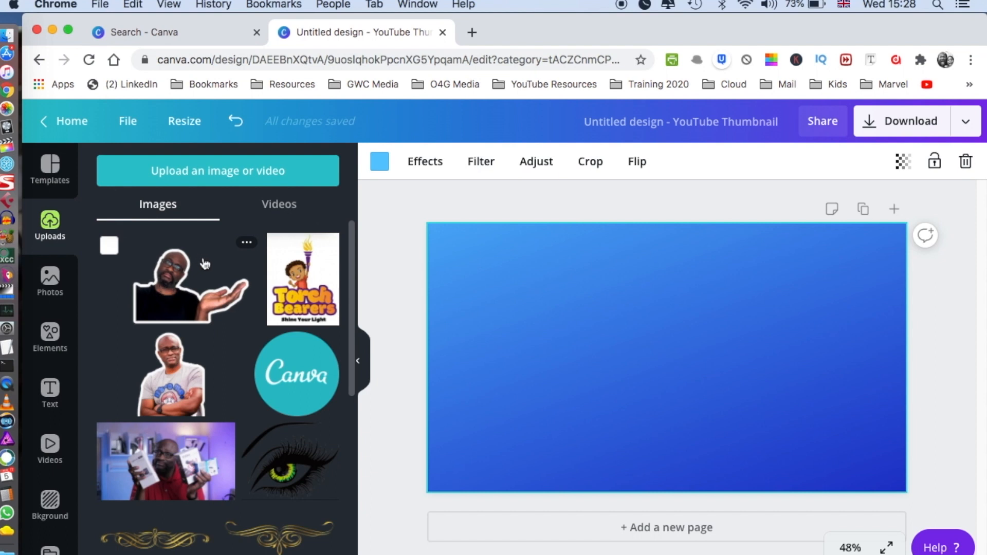
{"action": "left_click", "coordinate": [164, 296]}
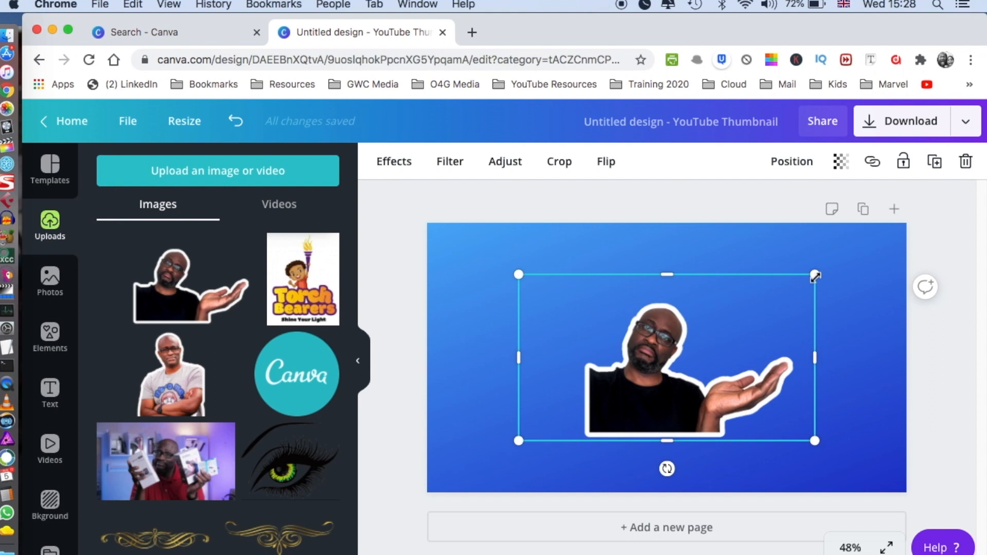
{"action": "left_click_drag", "start_coordinate": [820, 272], "coordinate": [954, 204]}
{"action": "left_click_drag", "start_coordinate": [720, 337], "coordinate": [695, 391]}
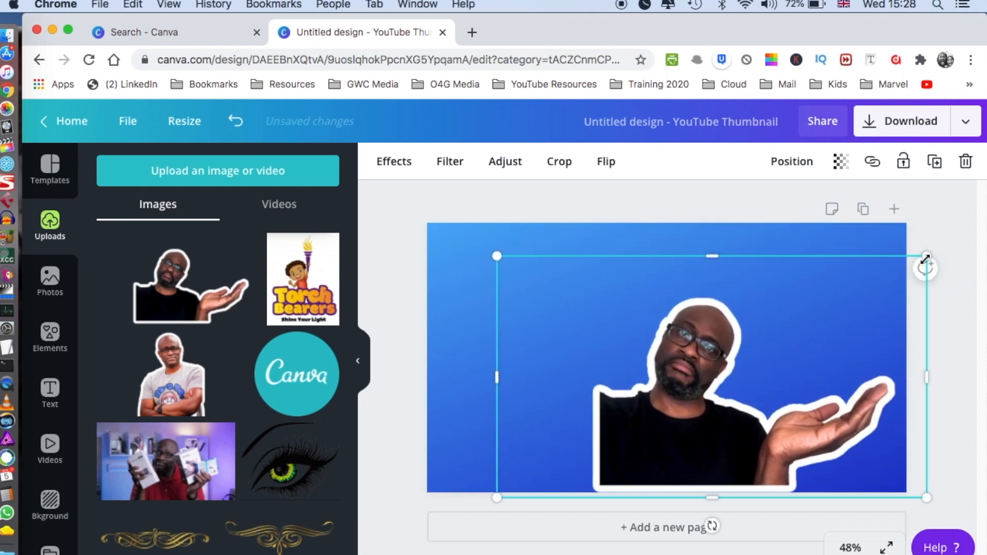
{"action": "left_click_drag", "start_coordinate": [925, 258], "coordinate": [975, 226]}
{"action": "left_click_drag", "start_coordinate": [759, 399], "coordinate": [727, 392]}
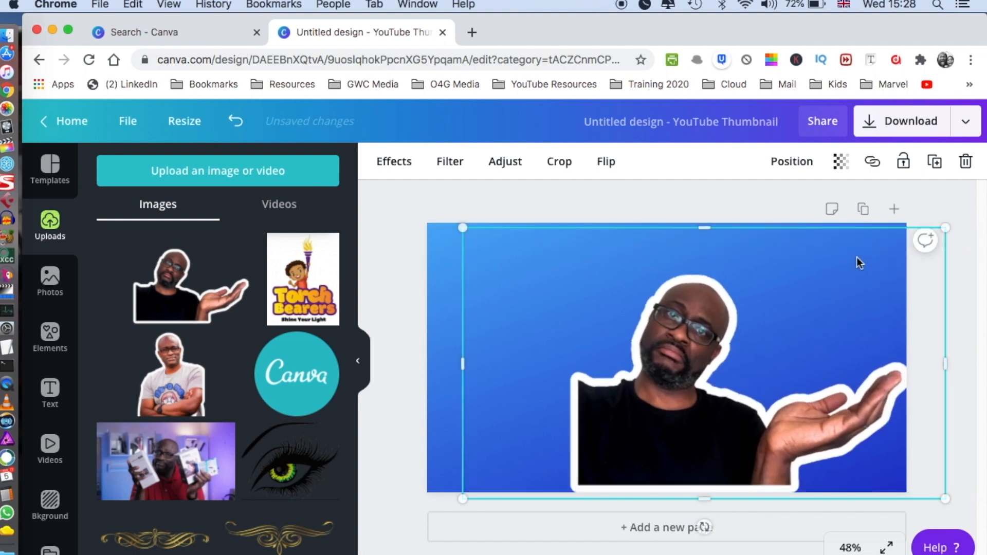
{"action": "left_click_drag", "start_coordinate": [946, 226], "coordinate": [984, 199]}
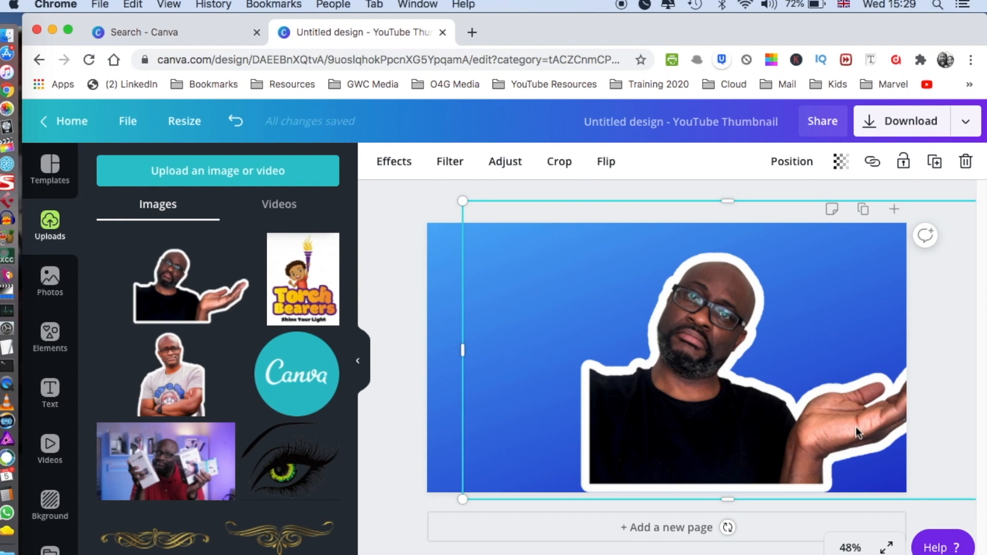
- Flip the man's photo horizontally and shift it toward the canvas's right edge
{"action": "left_click", "coordinate": [609, 169]}
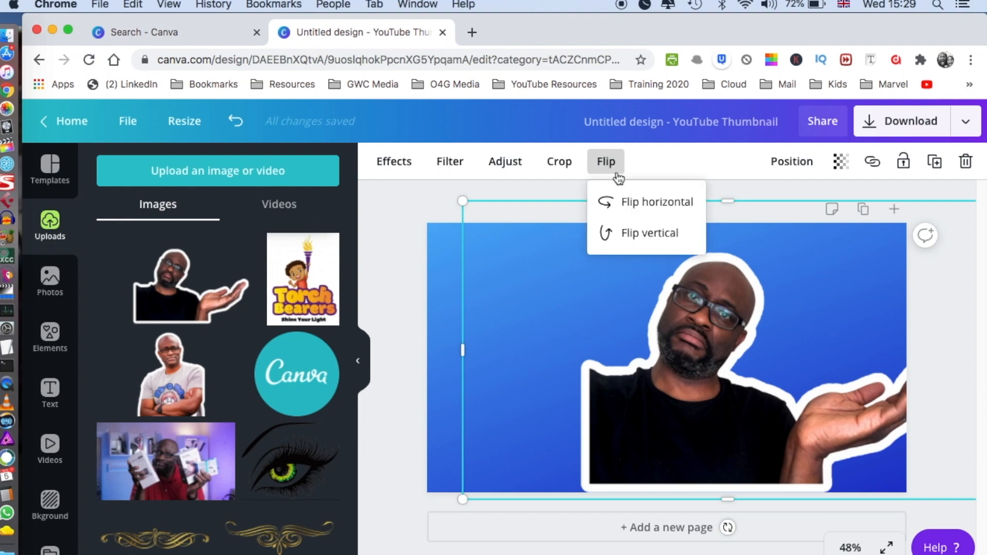
{"action": "left_click", "coordinate": [638, 203]}
{"action": "left_click_drag", "start_coordinate": [749, 410], "coordinate": [792, 409]}
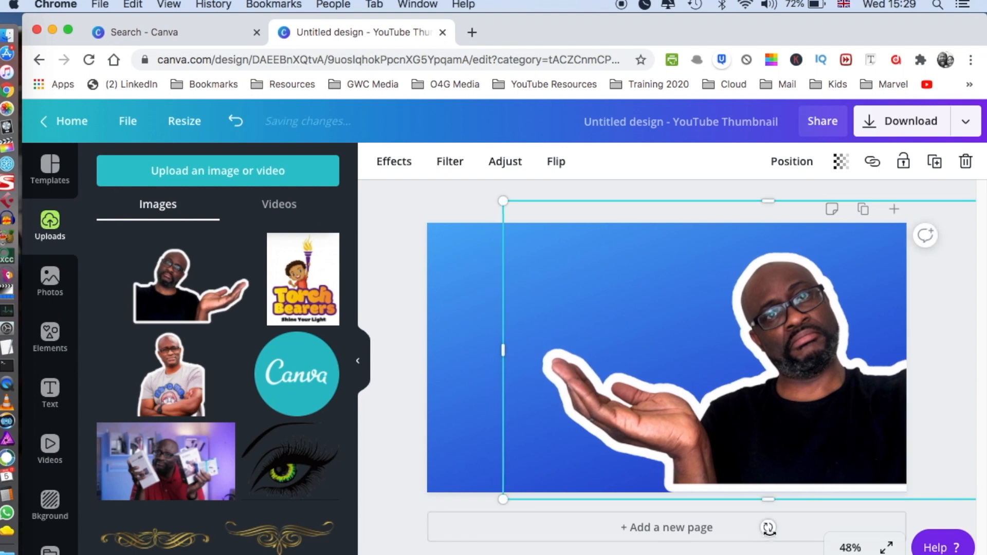
- Rotate the man's photo slightly clockwise, enlarge it a little and reposition it so its lower edge runs off the canvas
{"action": "left_click_drag", "start_coordinate": [768, 528], "coordinate": [754, 536]}
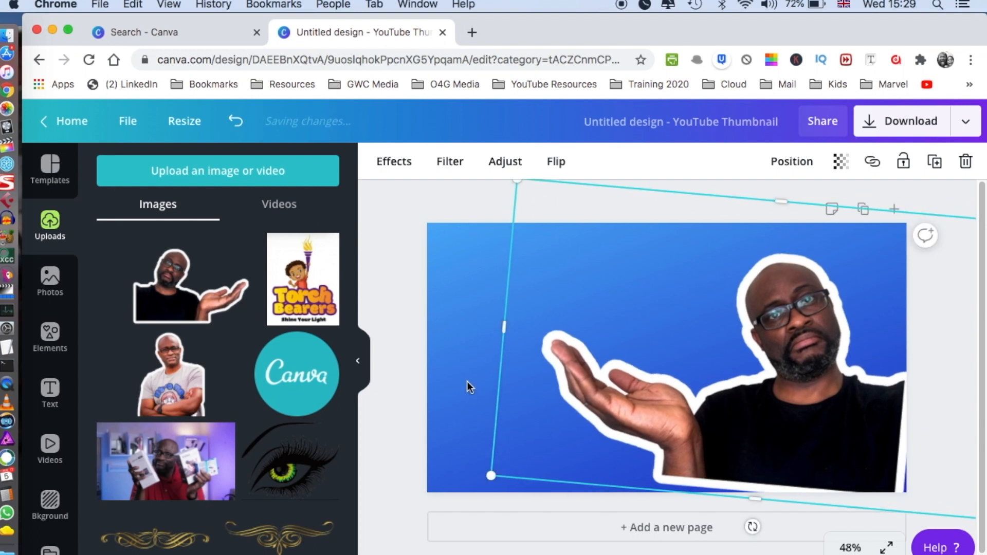
{"action": "left_click_drag", "start_coordinate": [490, 476], "coordinate": [454, 493]}
{"action": "left_click_drag", "start_coordinate": [752, 393], "coordinate": [780, 390]}
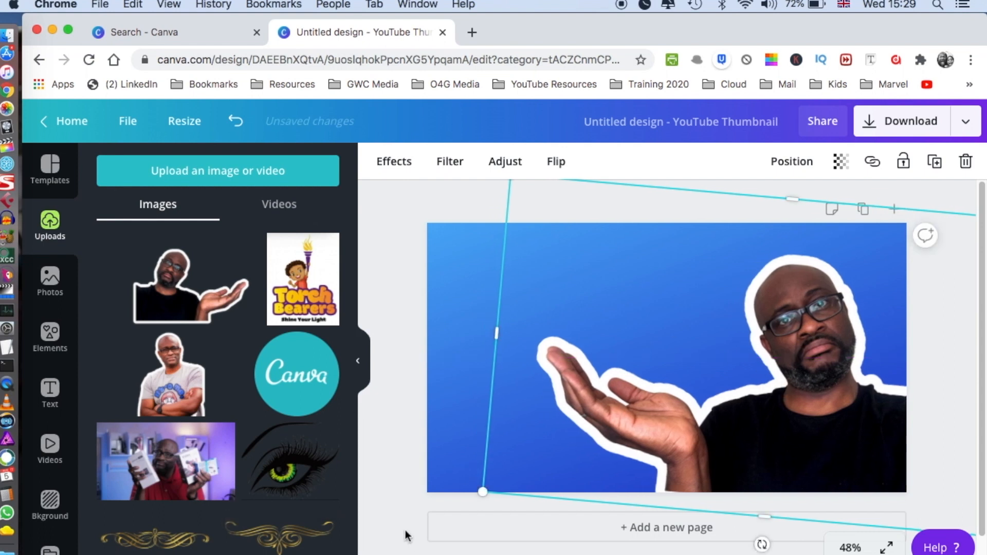
{"action": "left_click", "coordinate": [395, 503]}
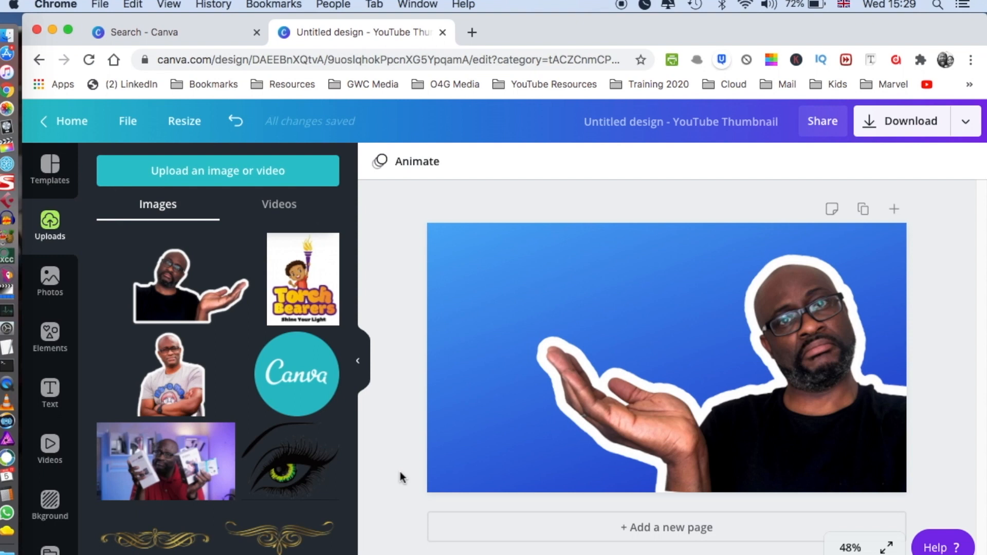
- Add the uploaded round Canva logo, shrink it to about 362 by 362, and place it on the man's open palm
{"action": "left_click", "coordinate": [294, 381]}
{"action": "left_click_drag", "start_coordinate": [683, 362], "coordinate": [656, 343]}
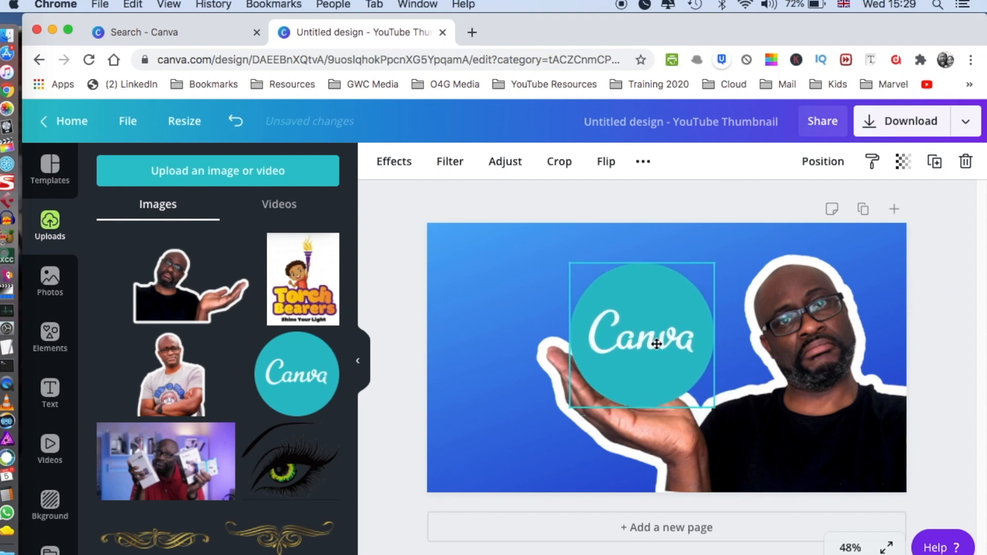
{"action": "left_click_drag", "start_coordinate": [714, 263], "coordinate": [707, 273]}
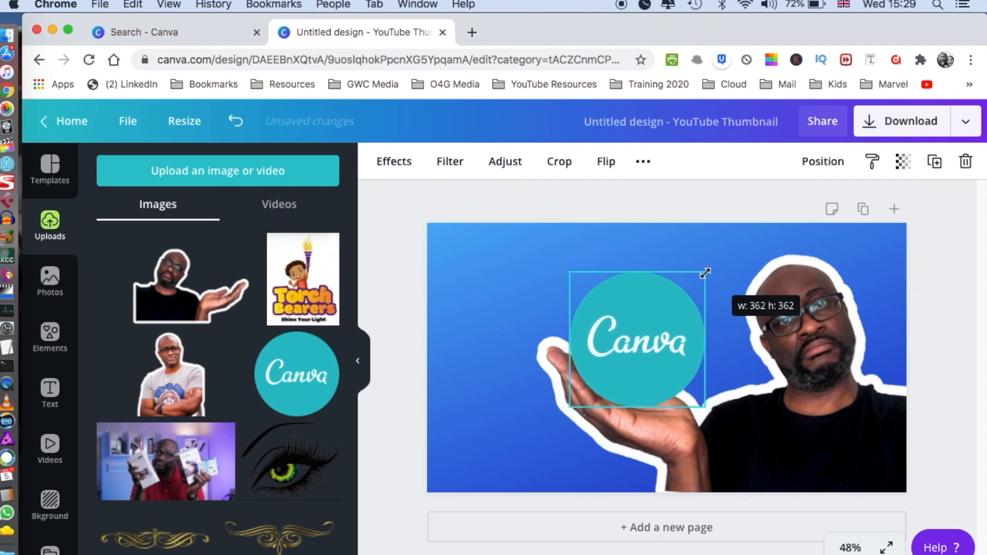
{"action": "left_click_drag", "start_coordinate": [636, 338], "coordinate": [625, 360]}
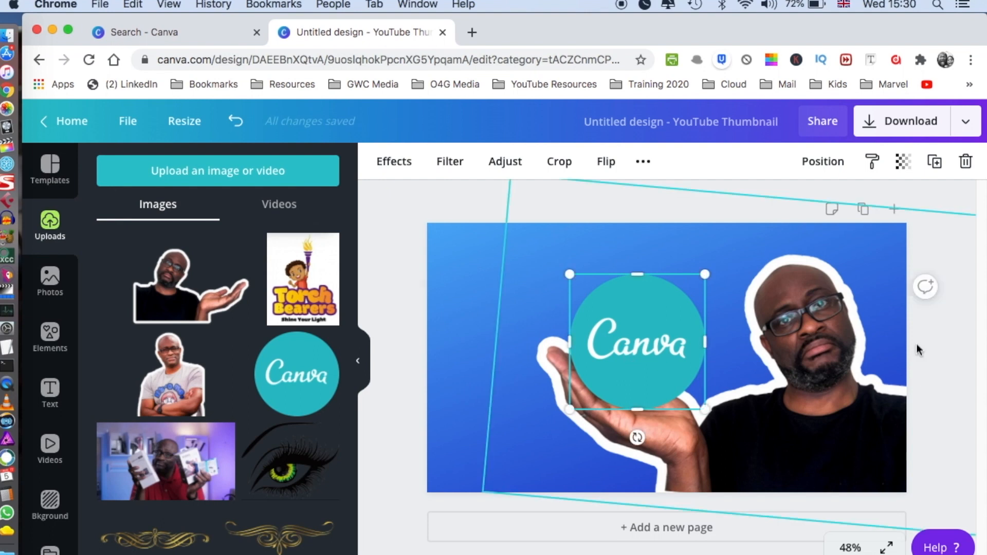
{"action": "left_click", "coordinate": [970, 331]}
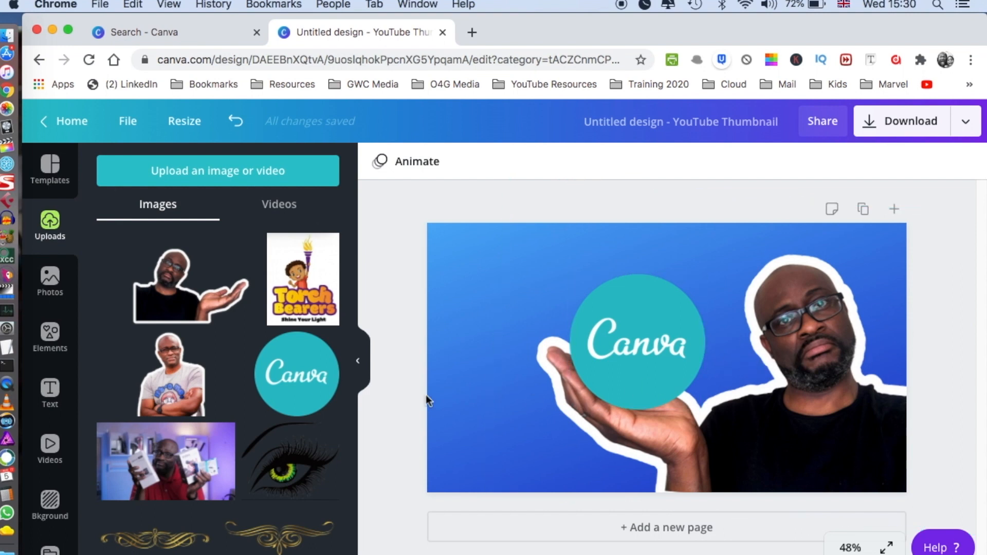
- Group the Canva logo with the man's photo and nudge the group slightly left
{"action": "left_click_drag", "start_coordinate": [459, 378], "coordinate": [909, 393]}
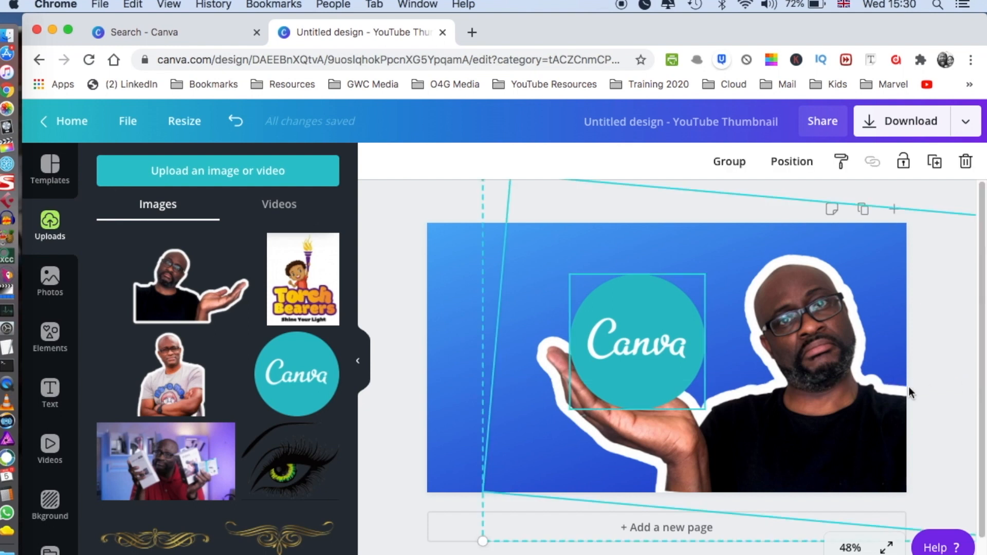
{"action": "left_click", "coordinate": [728, 165]}
{"action": "mouse_move", "coordinate": [811, 347]}
{"action": "left_mouse_down"}
{"action": "mouse_move", "coordinate": [674, 355]}
{"action": "mouse_move", "coordinate": [769, 337]}
{"action": "mouse_move", "coordinate": [800, 338]}
{"action": "mouse_move", "coordinate": [808, 351]}
{"action": "left_mouse_up"}
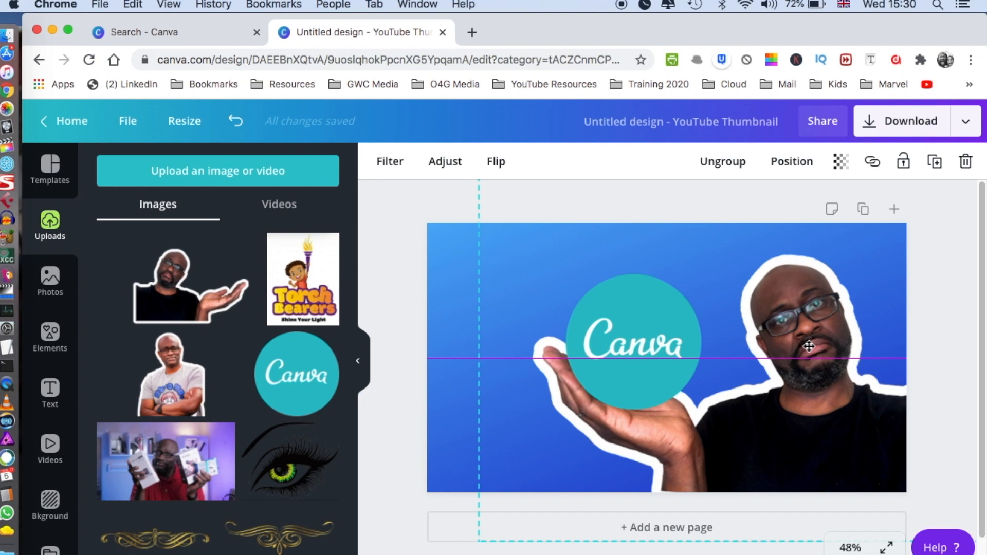
{"action": "left_click", "coordinate": [386, 211]}
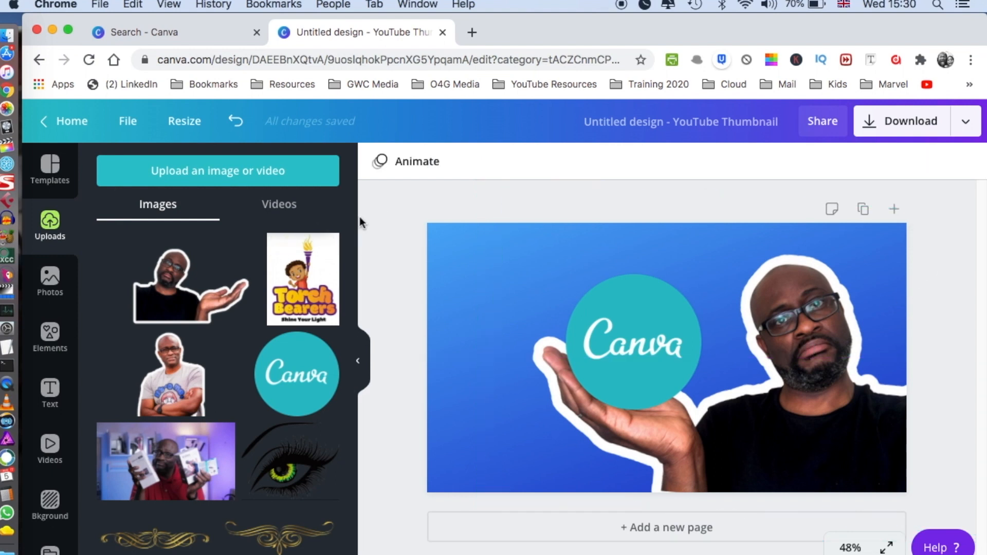
- Add a heading text box and place it above the Canva logo near the canvas's upper-left corner
{"action": "left_click", "coordinate": [52, 394]}
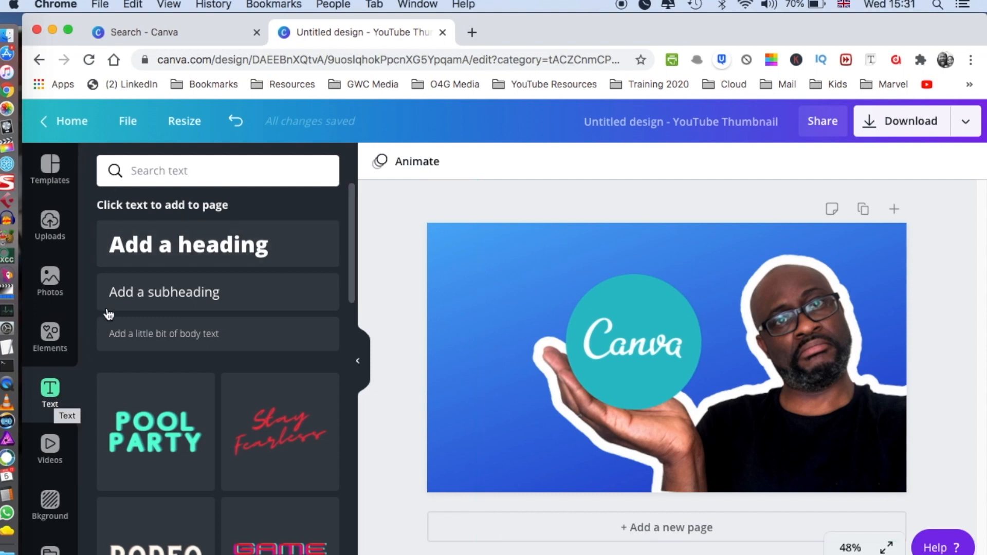
{"action": "left_click", "coordinate": [185, 245]}
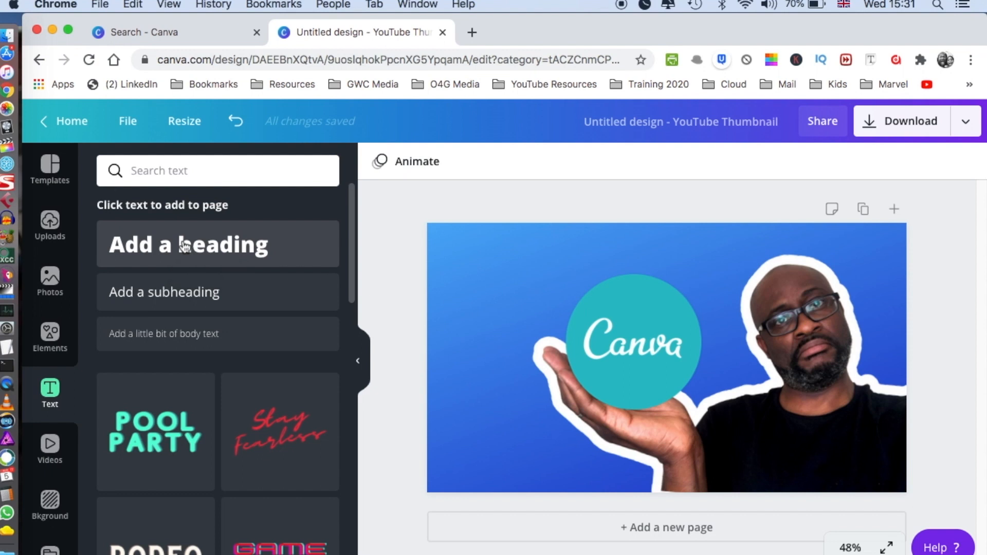
{"action": "left_click", "coordinate": [683, 281]}
{"action": "left_click_drag", "start_coordinate": [669, 363], "coordinate": [538, 260]}
- Replace the heading text with "CUSTOM THUMBNAIL" and widen its text box so the words fit on one line
{"action": "double_click", "coordinate": [538, 257]}
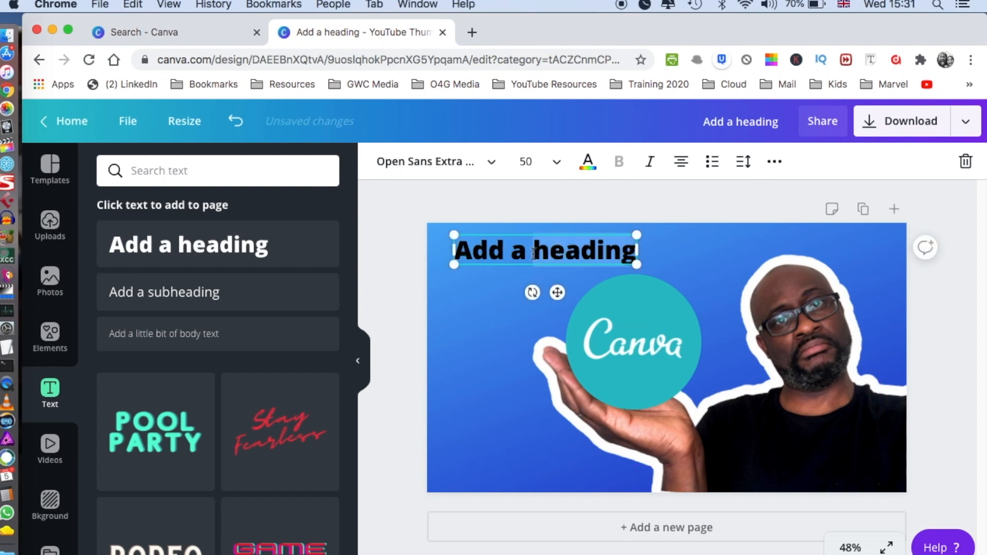
{"action": "left_click", "coordinate": [533, 253]}
{"action": "left_click_drag", "start_coordinate": [459, 251], "coordinate": [636, 259]}
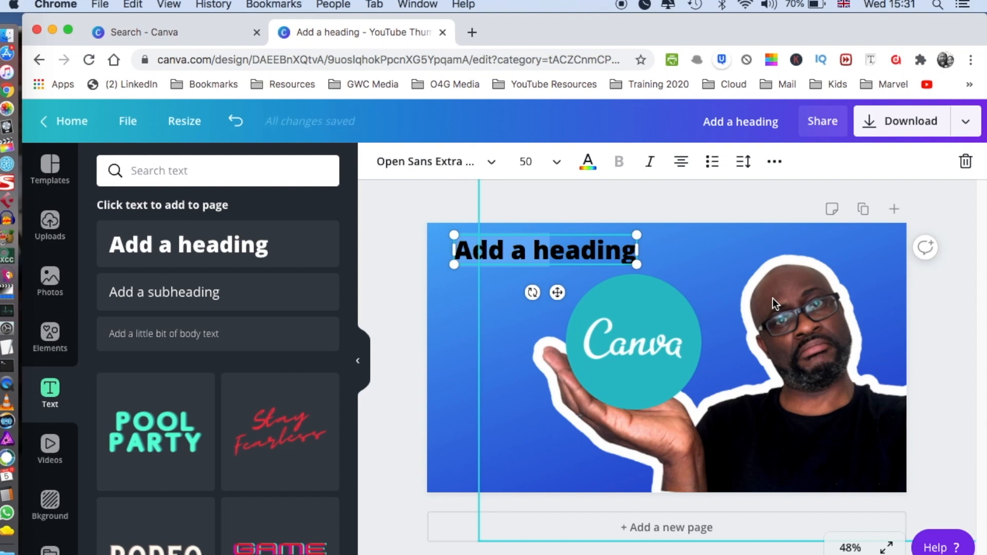
{"action": "type", "text": "CUSTOM"}
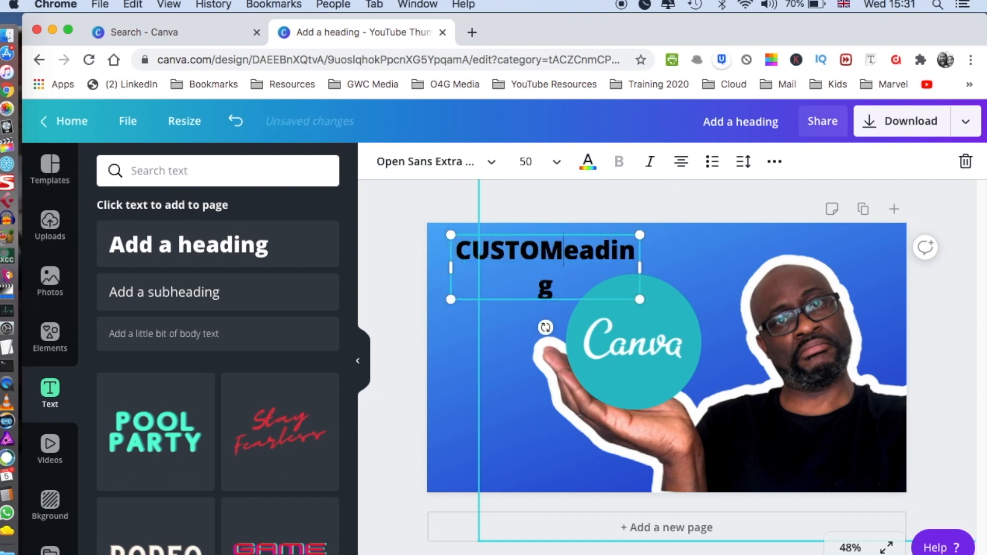
{"action": "type", "text": " THUMBNAIL"}
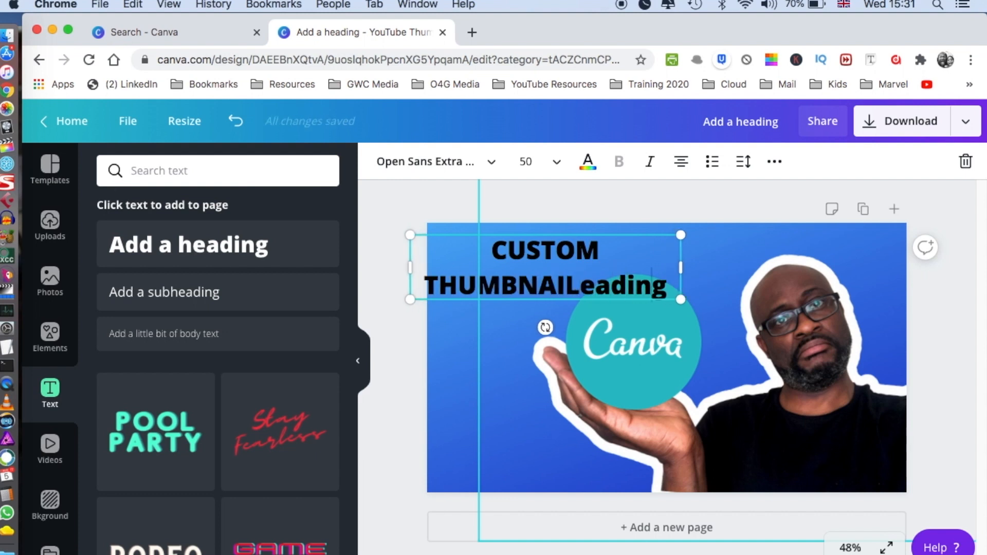
{"action": "key", "text": "BackSpace"}
{"action": "key", "text": "BackSpace"}
{"action": "key", "text": "BackSpace"}
{"action": "key", "text": "BackSpace"}
{"action": "key", "text": "BackSpace"}
{"action": "key", "text": "BackSpace"}
{"action": "key", "text": "BackSpace"}
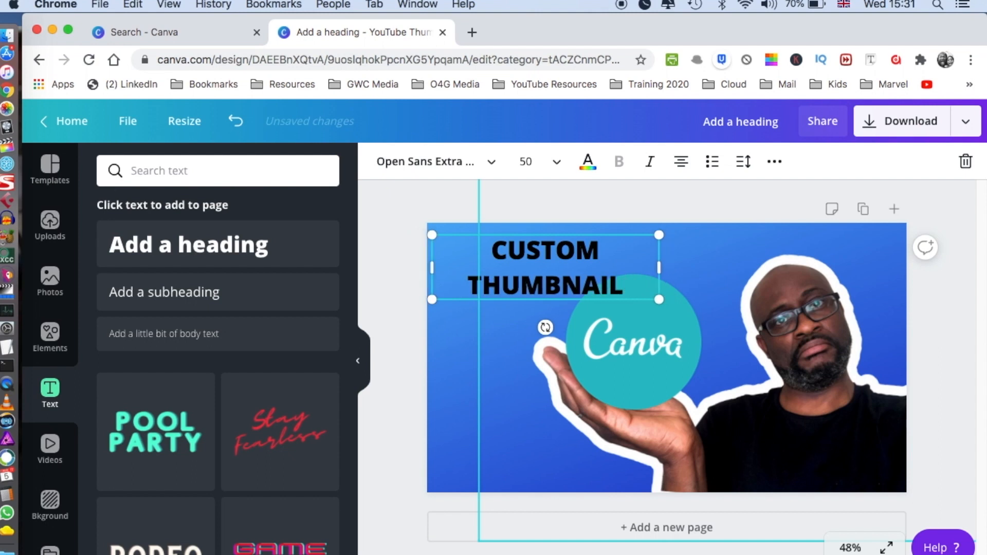
{"action": "type", "text": "L"}
{"action": "left_click_drag", "start_coordinate": [663, 267], "coordinate": [725, 266]}
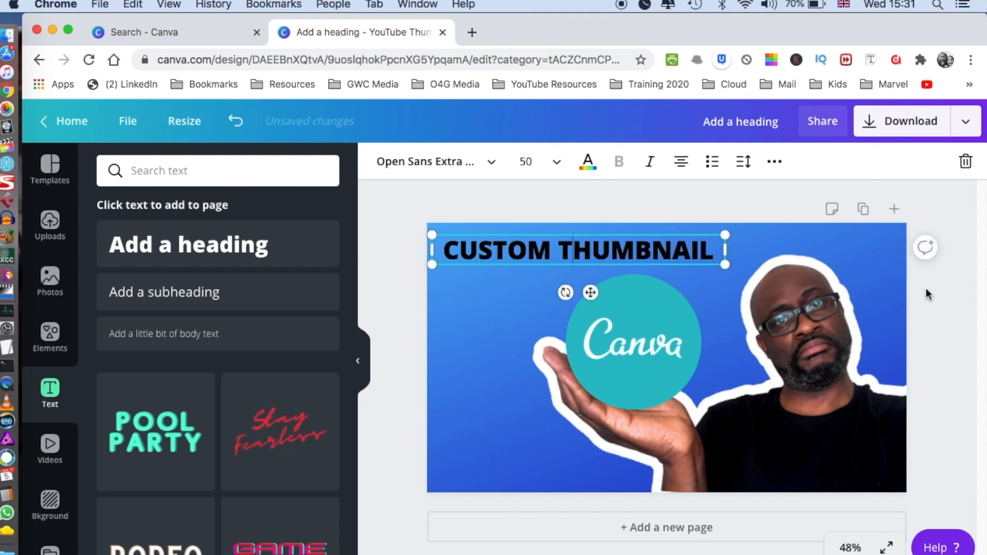
- Change the CUSTOM THUMBNAIL heading's font to Archivo Black
{"action": "left_click", "coordinate": [435, 163]}
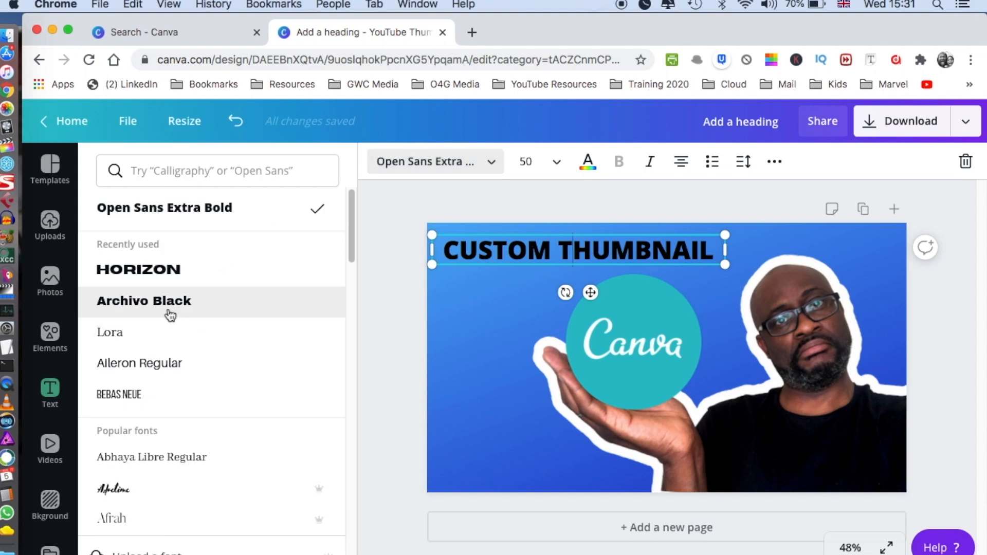
{"action": "left_click", "coordinate": [156, 276]}
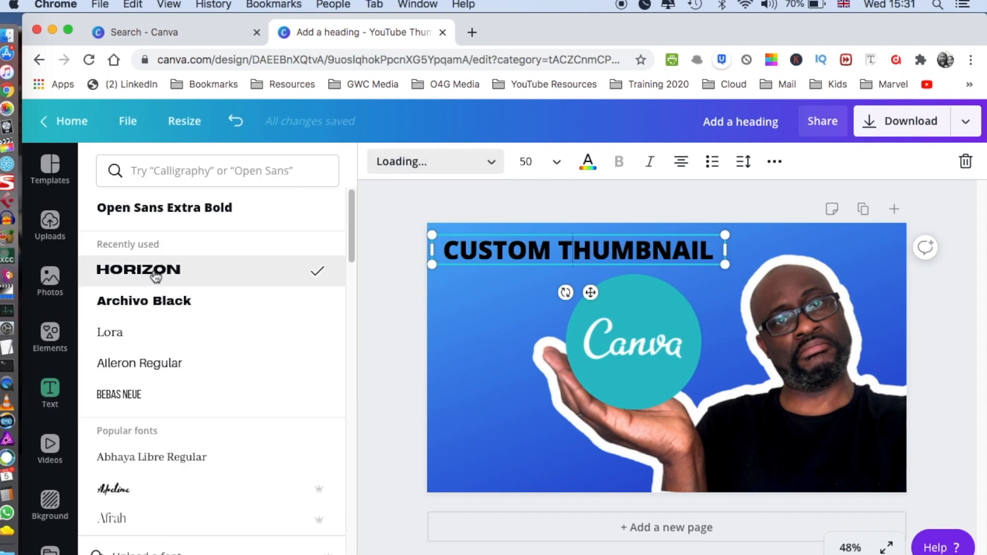
{"action": "left_click", "coordinate": [142, 307]}
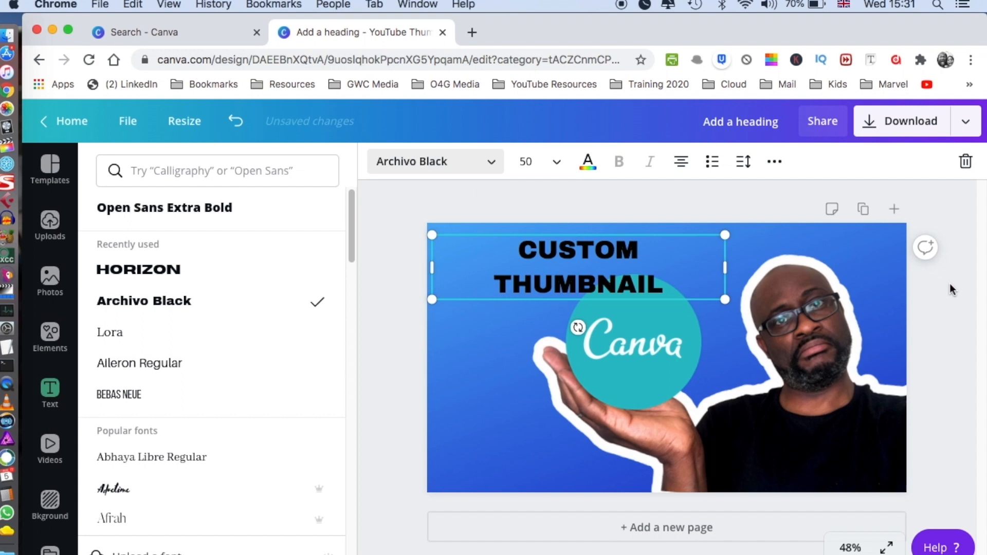
- Align the heading with the canvas's upper-left area and adjust its text box width so the words fit snugly on one line
{"action": "left_click", "coordinate": [561, 267]}
{"action": "left_click_drag", "start_coordinate": [581, 267], "coordinate": [576, 242]}
{"action": "left_click", "coordinate": [925, 288]}
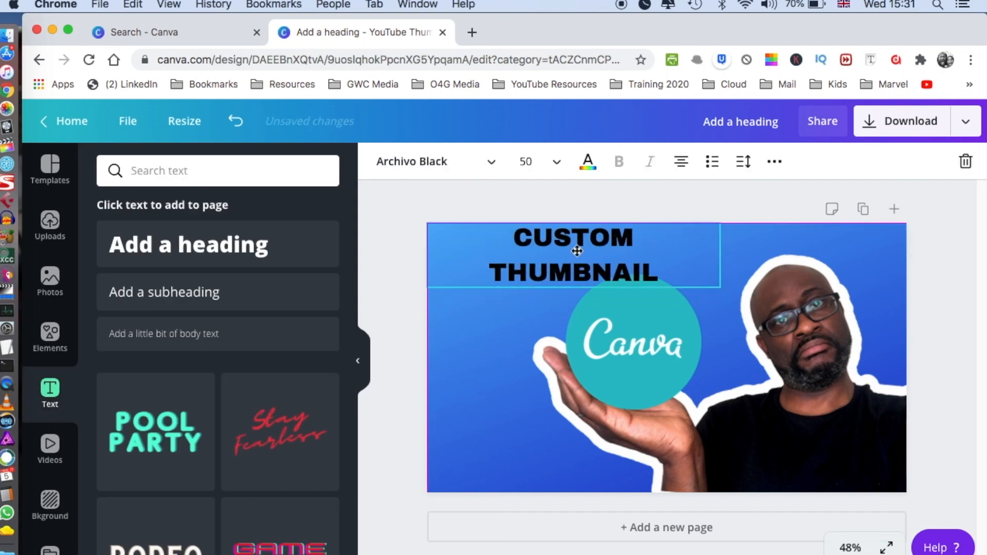
{"action": "left_click_drag", "start_coordinate": [722, 252], "coordinate": [766, 255]}
{"action": "left_click_drag", "start_coordinate": [589, 239], "coordinate": [588, 250]}
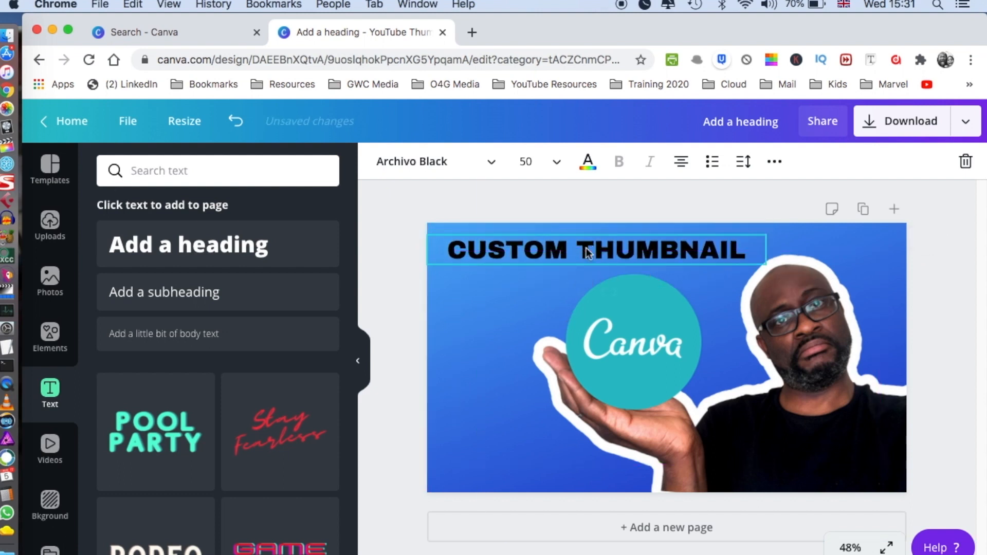
{"action": "left_click_drag", "start_coordinate": [766, 249], "coordinate": [743, 250]}
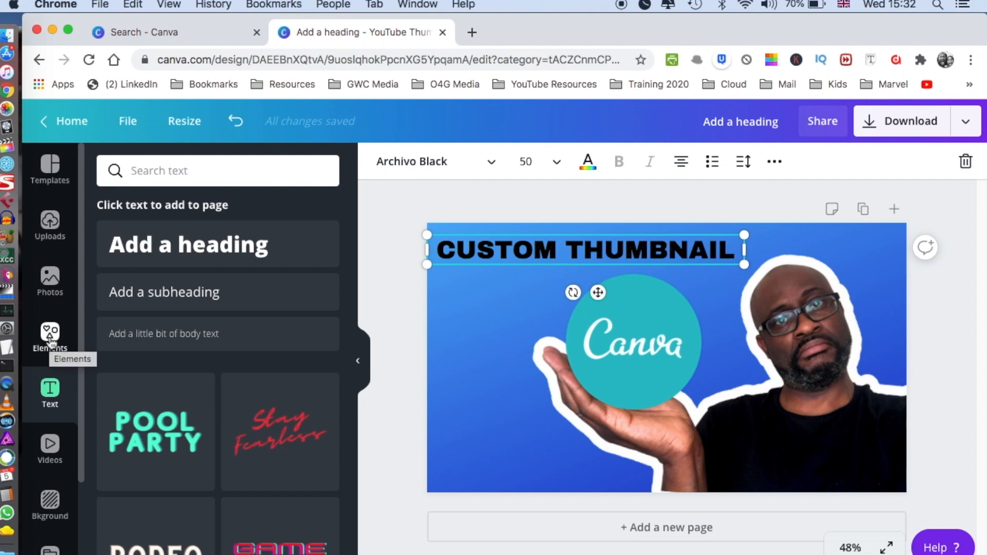
- Add the rounded, bordered square from the full Shapes collection to the canvas
{"action": "left_click", "coordinate": [50, 335]}
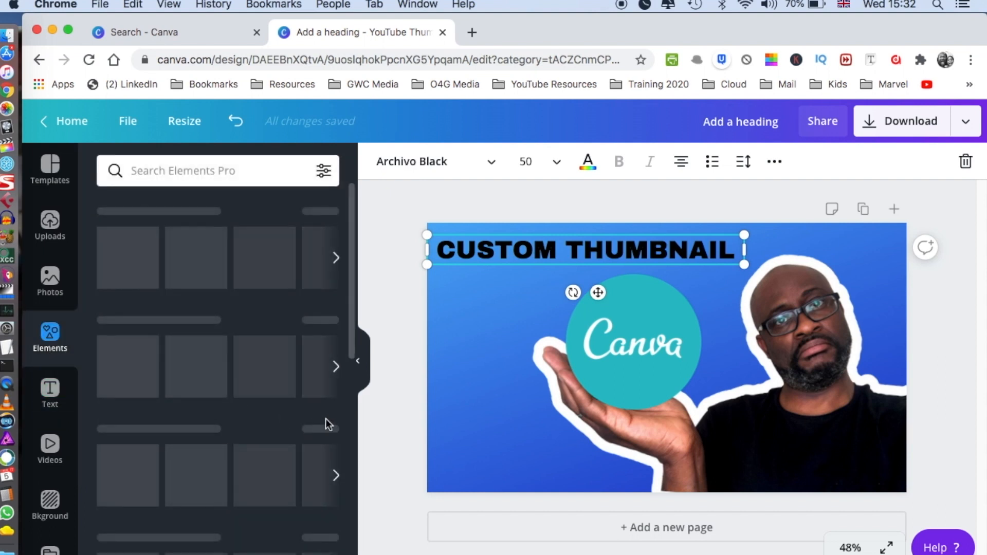
{"action": "scroll", "coordinate": [321, 419], "scroll_direction": "down", "scroll_amount": 2}
{"action": "scroll", "coordinate": [321, 423], "scroll_direction": "down", "scroll_amount": 4}
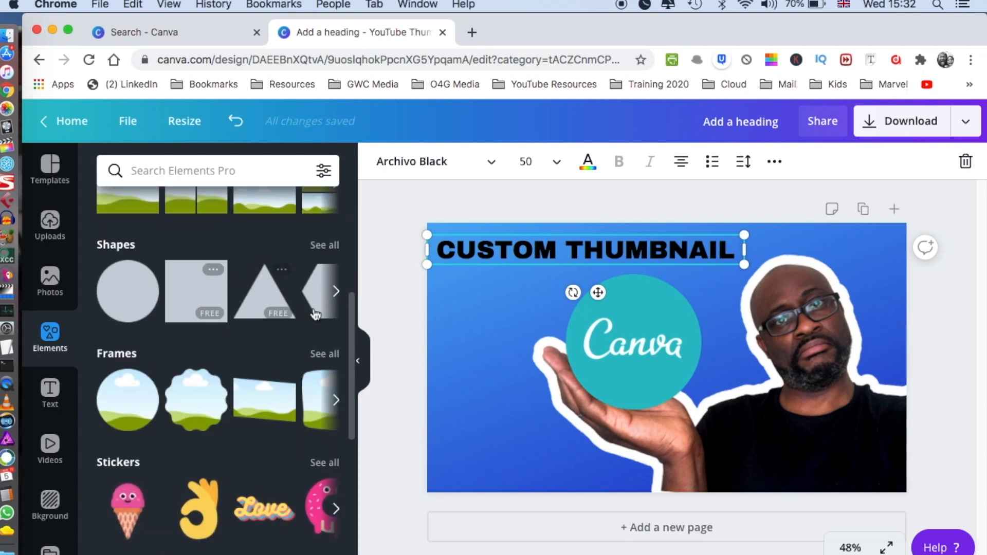
{"action": "left_click", "coordinate": [325, 246]}
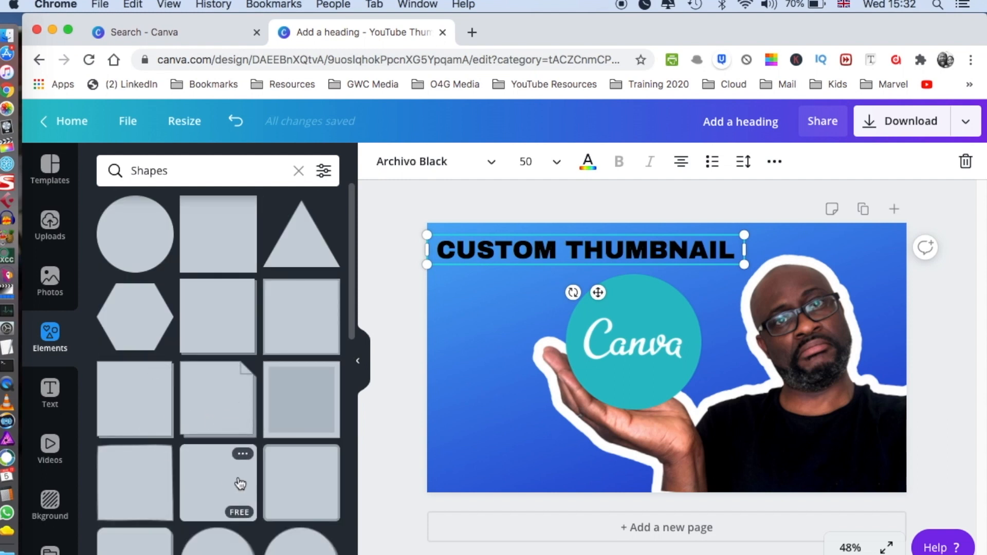
{"action": "scroll", "coordinate": [237, 488], "scroll_direction": "down", "scroll_amount": 2}
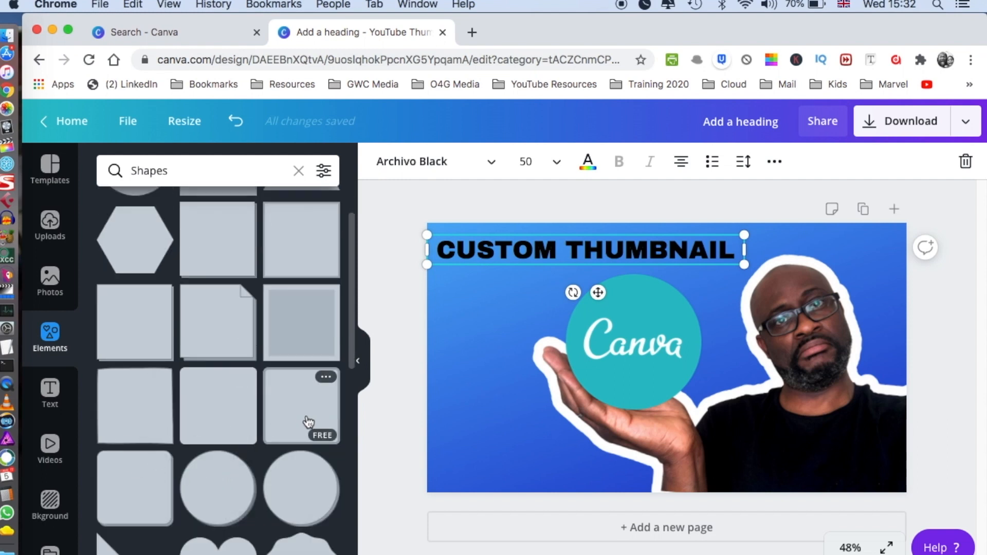
{"action": "left_click", "coordinate": [287, 394]}
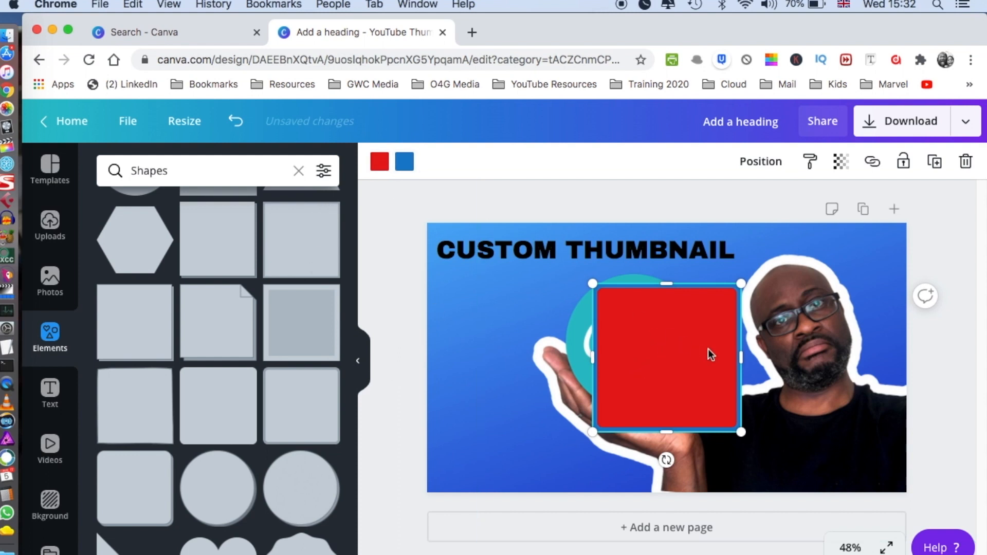
- Set the square's fill to the off-white swatch from the man's photo colors
{"action": "left_click", "coordinate": [379, 162]}
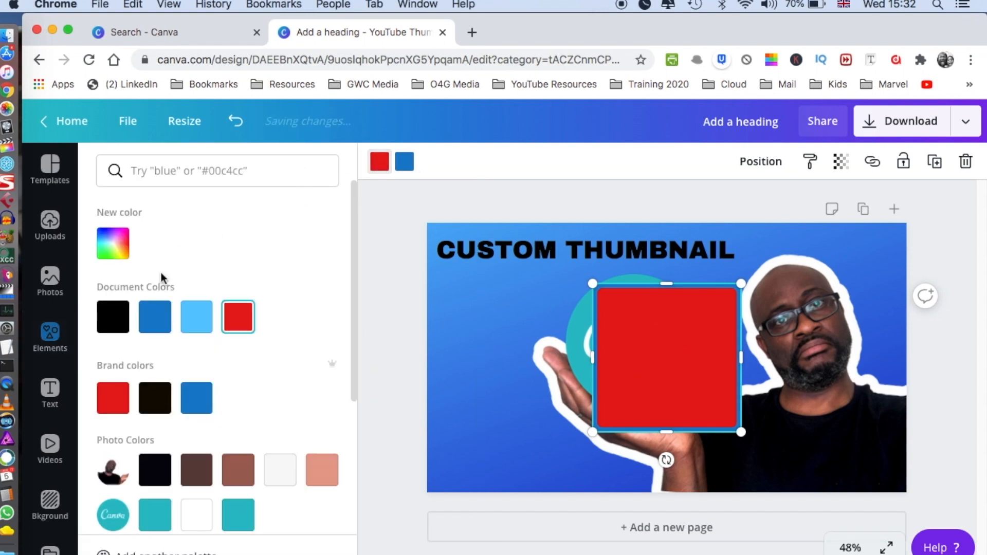
{"action": "left_click", "coordinate": [282, 478]}
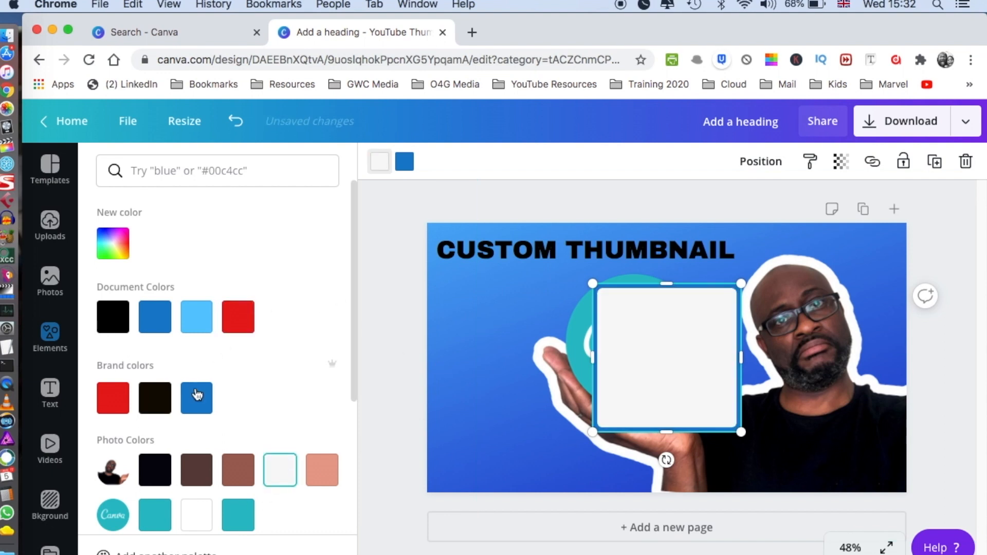
{"action": "left_click", "coordinate": [111, 399]}
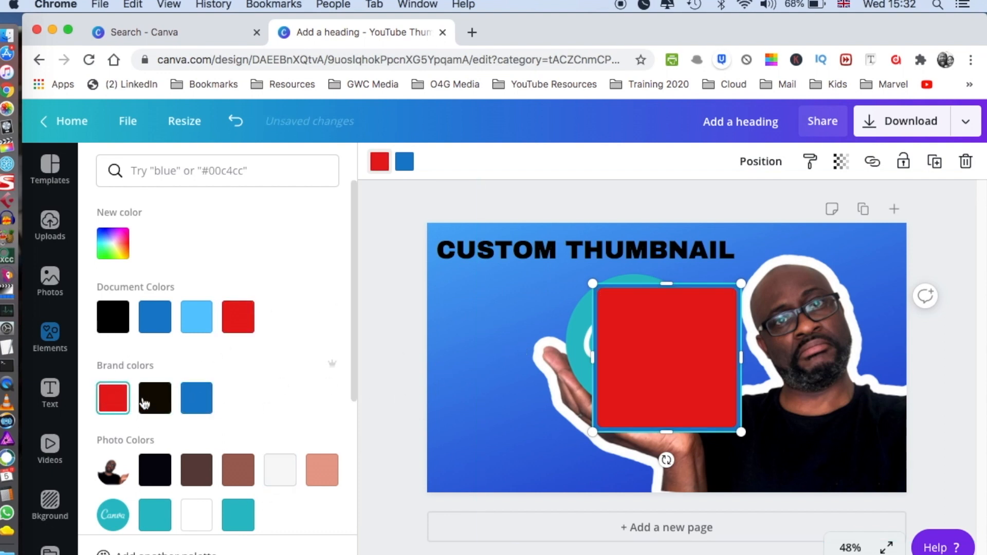
{"action": "left_click", "coordinate": [282, 478]}
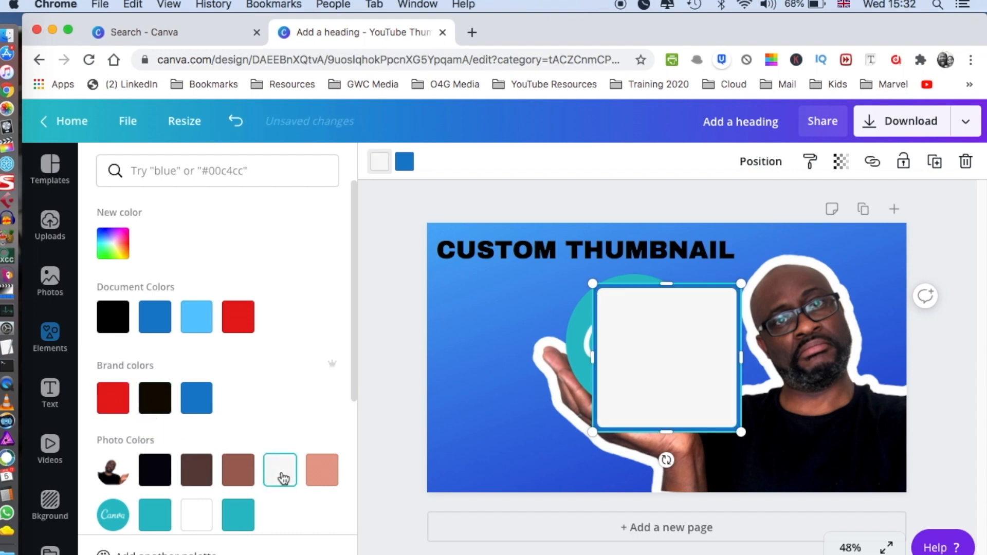
- Set the square's border to the red brand color and its transparency value to 86
{"action": "left_click", "coordinate": [405, 163]}
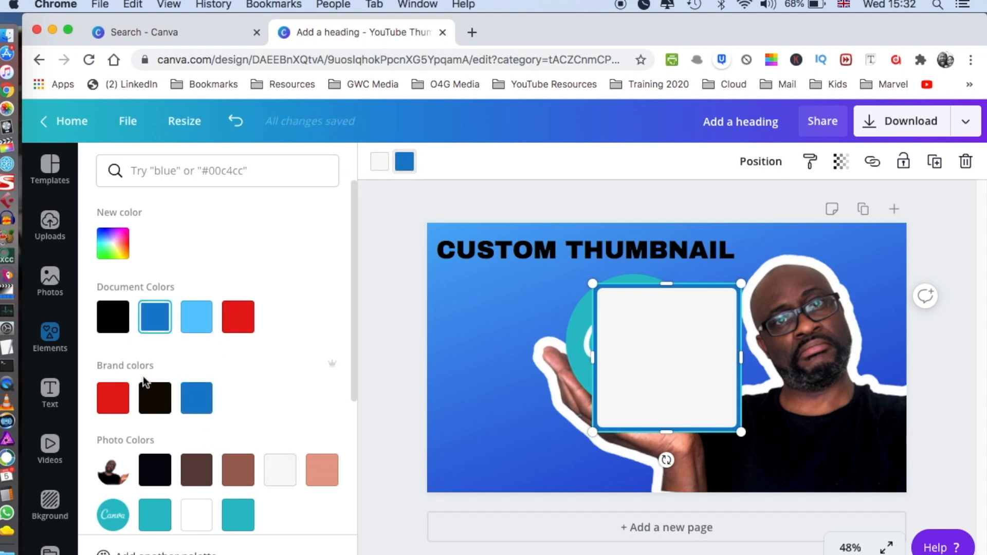
{"action": "left_click", "coordinate": [114, 398]}
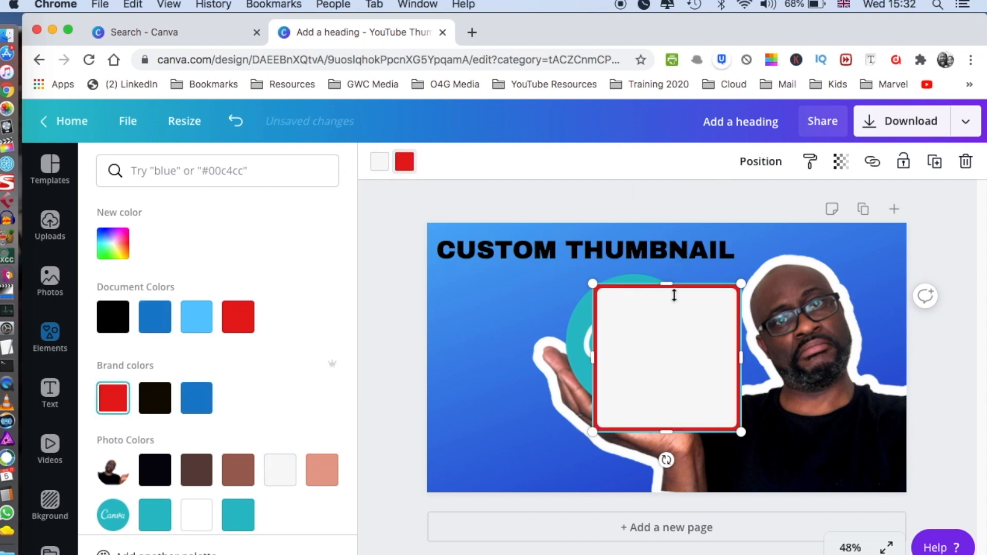
{"action": "left_click", "coordinate": [841, 162]}
{"action": "left_click_drag", "start_coordinate": [793, 203], "coordinate": [781, 203]}
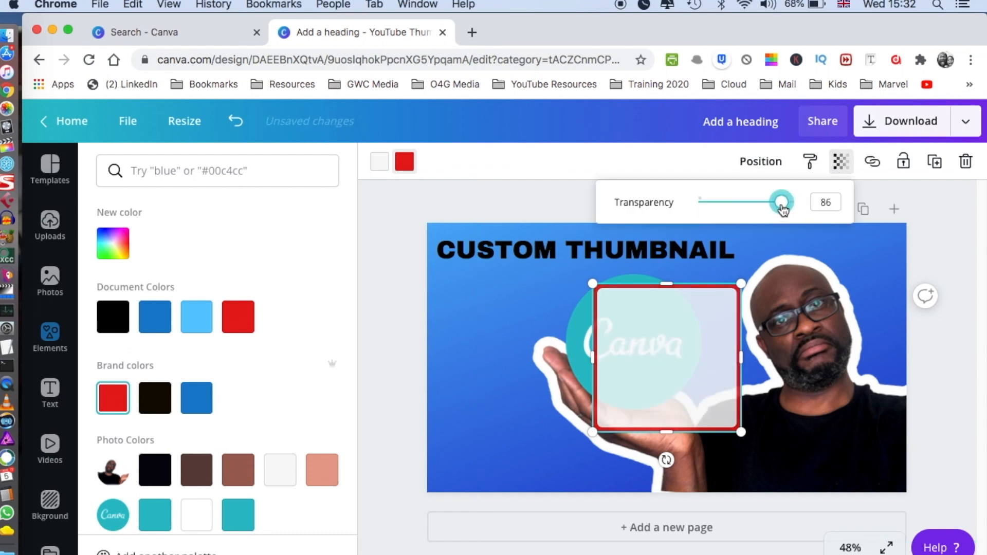
- Move the square onto the heading and resize it into a banner about 846 wide that frames the whole text
{"action": "left_click_drag", "start_coordinate": [675, 311], "coordinate": [586, 284]}
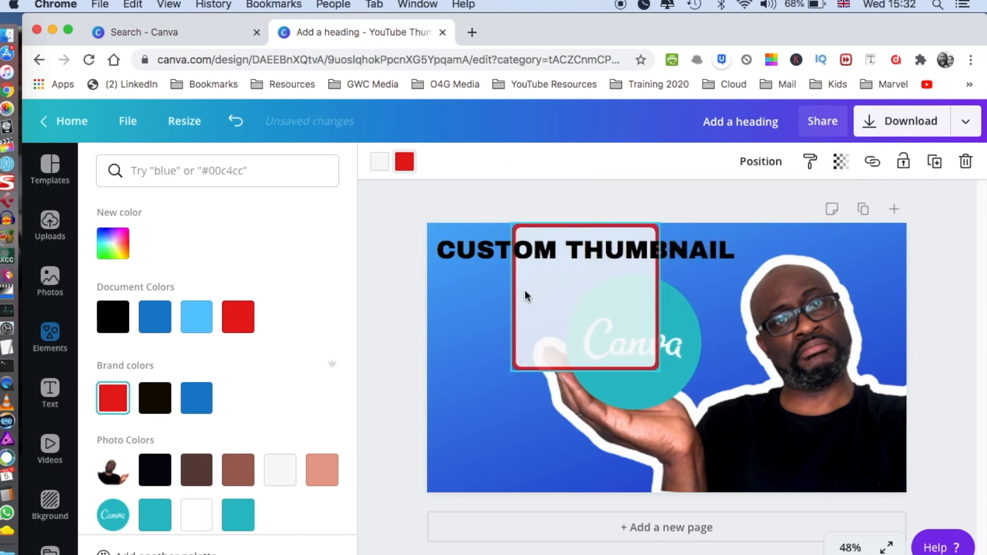
{"action": "left_click_drag", "start_coordinate": [584, 375], "coordinate": [584, 279]}
{"action": "left_click_drag", "start_coordinate": [512, 252], "coordinate": [430, 254]}
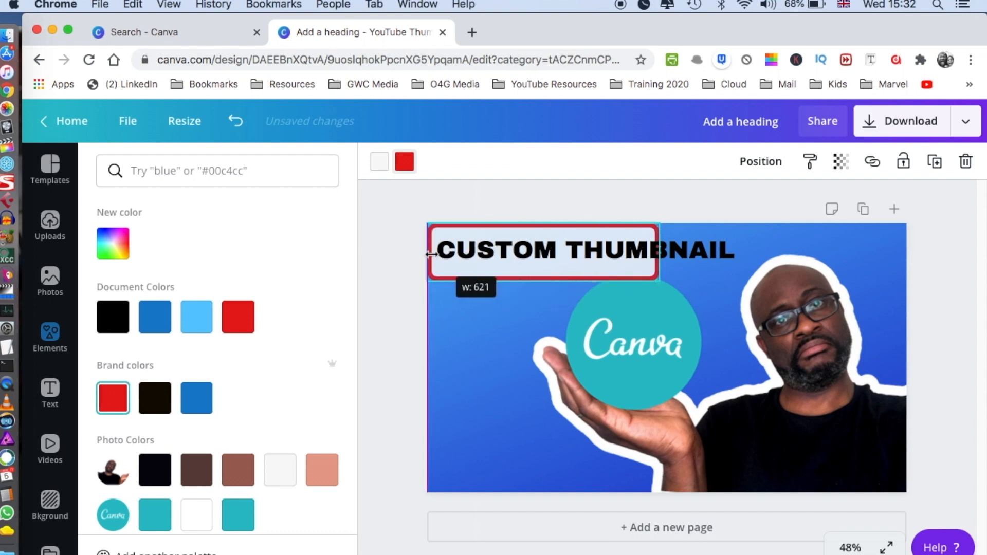
{"action": "left_click_drag", "start_coordinate": [658, 254], "coordinate": [738, 254]}
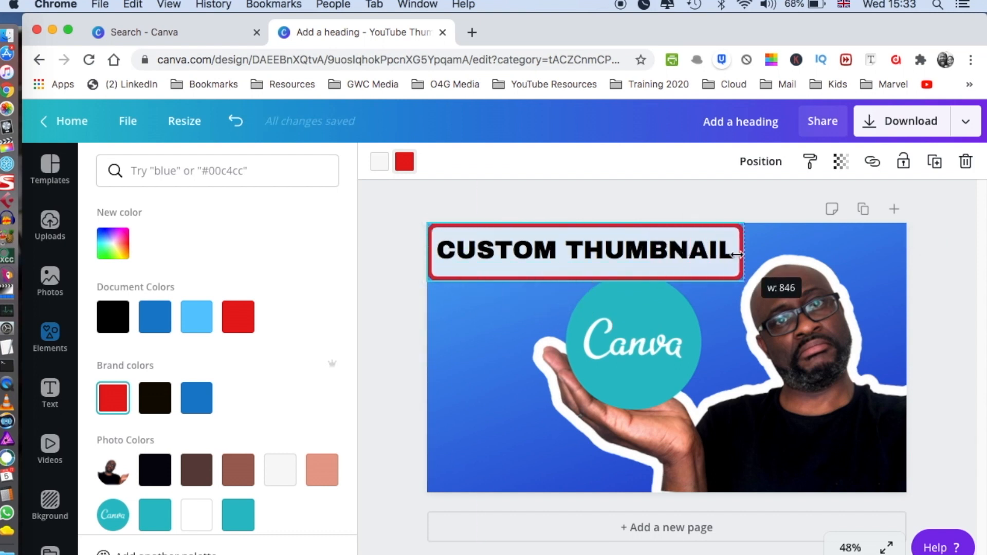
{"action": "left_click", "coordinate": [951, 236]}
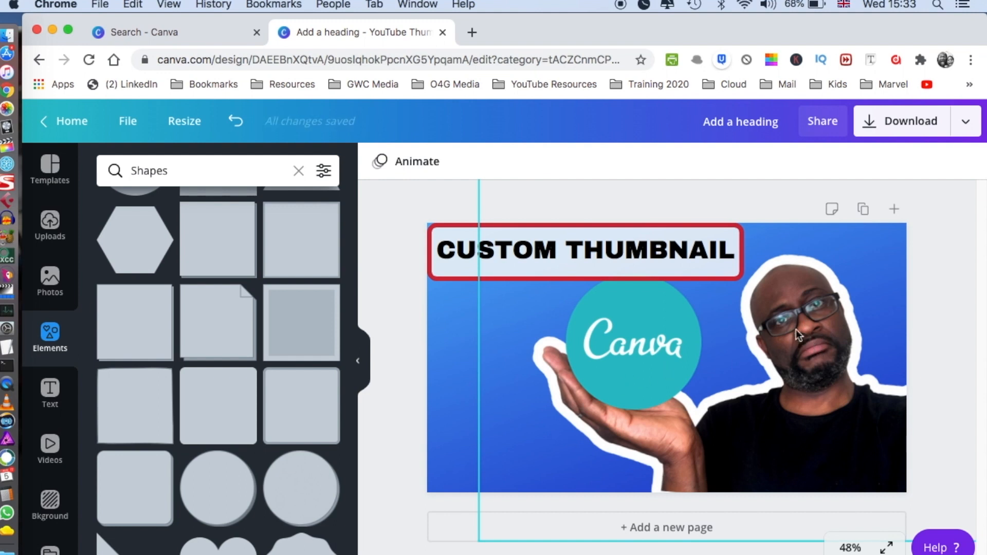
- Move the grouped photo and Canva logo down clear of the heading banner, enlarge the group slightly and reposition it
{"action": "left_click_drag", "start_coordinate": [798, 313], "coordinate": [804, 328]}
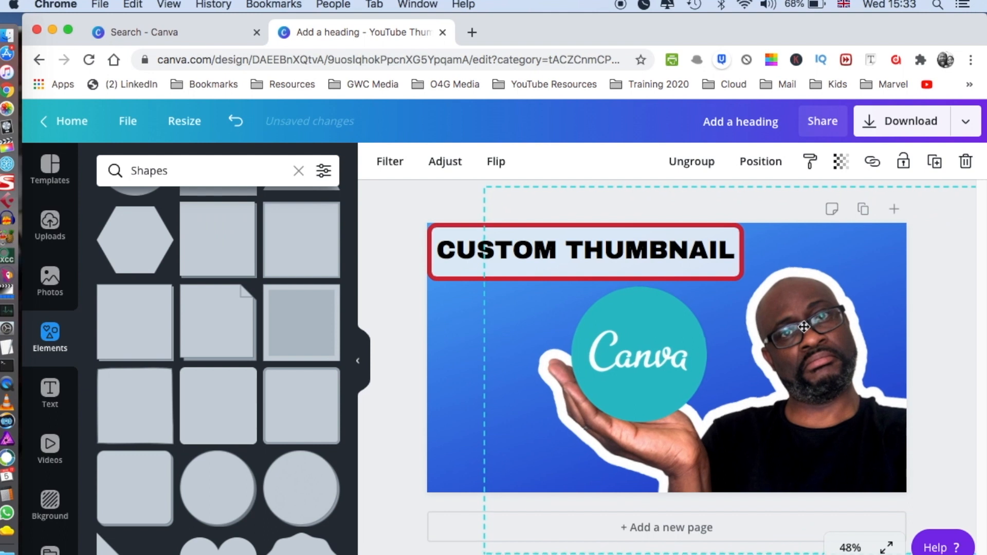
{"action": "left_click_drag", "start_coordinate": [485, 185], "coordinate": [460, 175]}
{"action": "left_click_drag", "start_coordinate": [760, 366], "coordinate": [773, 371]}
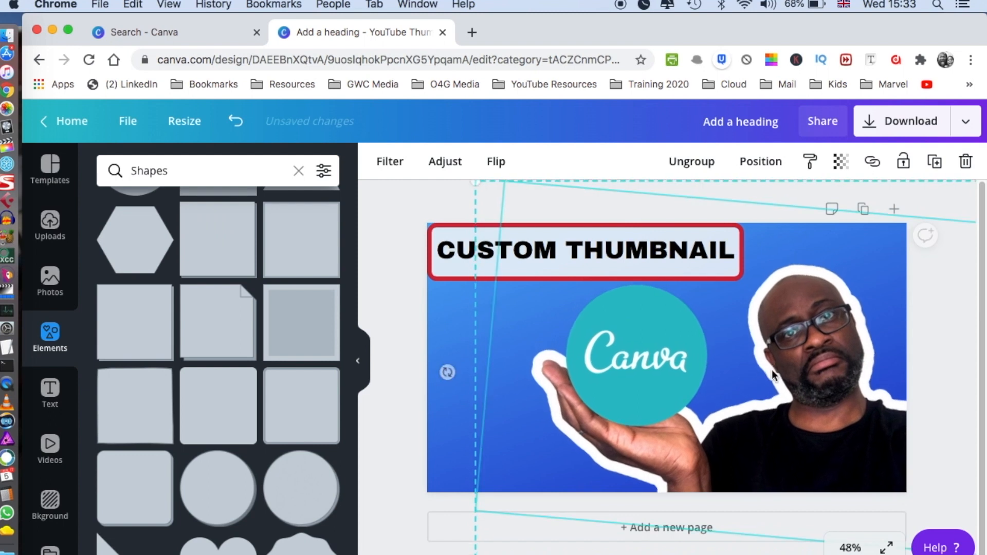
{"action": "left_click", "coordinate": [377, 299]}
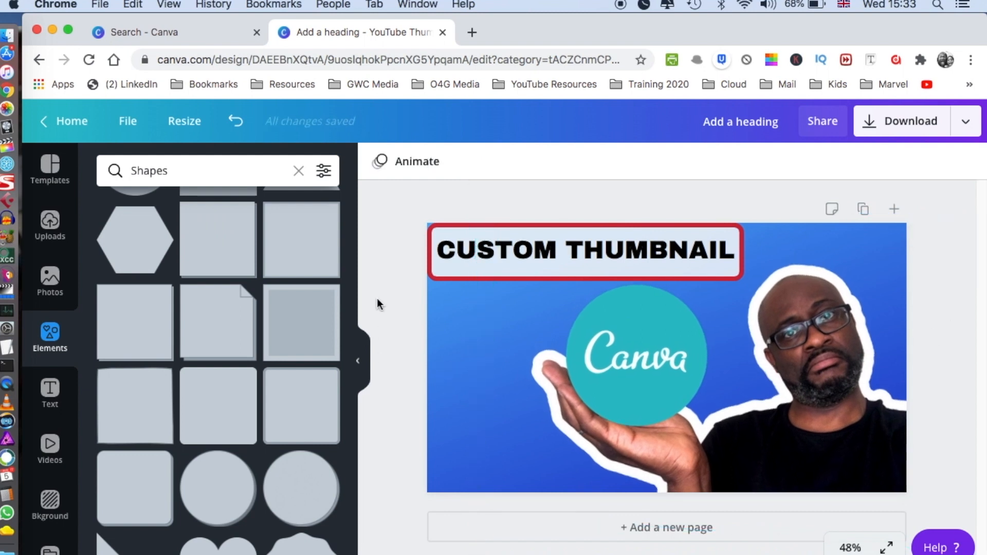